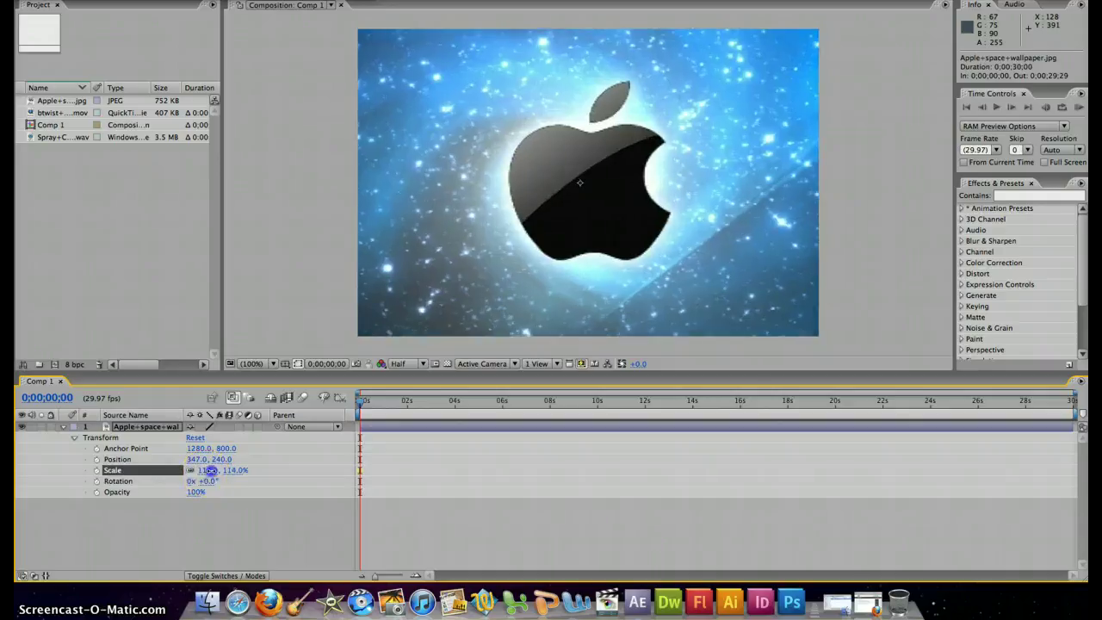
# - Set the Apple+space+wallpaper layer's rotation to 10° and its opacity to 74%
pyautogui.click(169, 484)
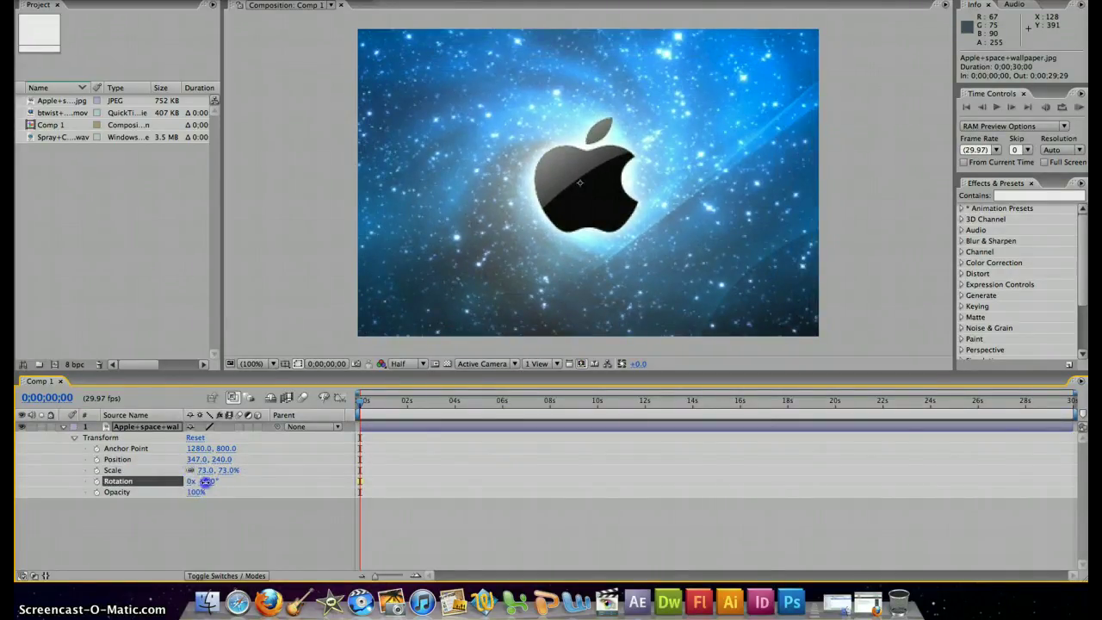
pyautogui.moveTo(206, 482); pyautogui.dragTo(222, 493)
pyautogui.click(156, 493)
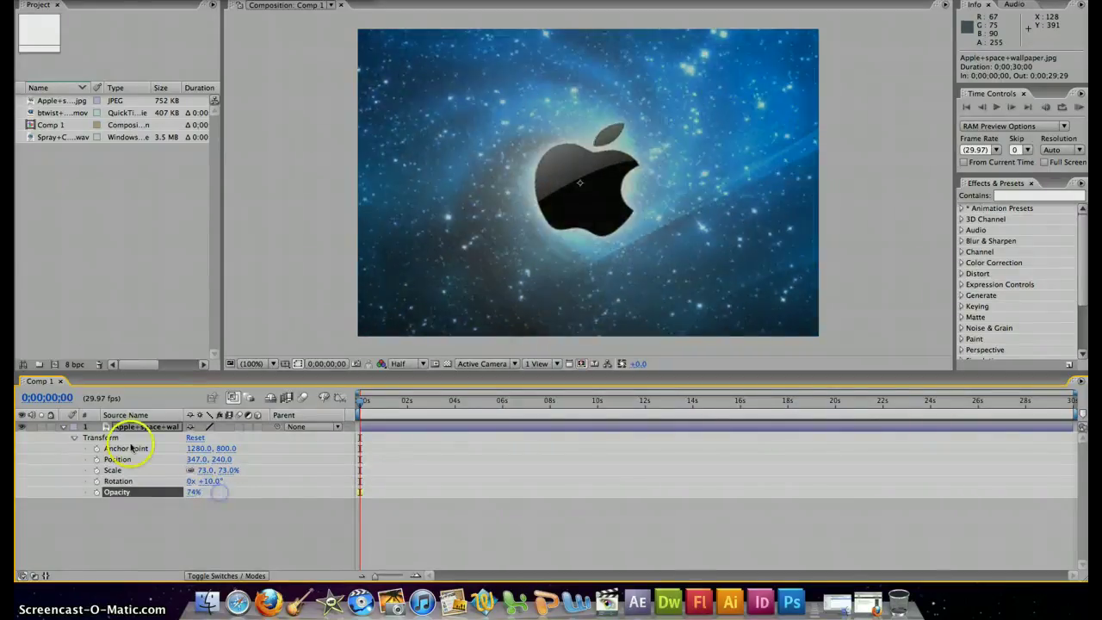
# - Reset all transform properties of the wallpaper layer to their defaults, keeping the transform group expanded
pyautogui.click(75, 440)
pyautogui.click(75, 441)
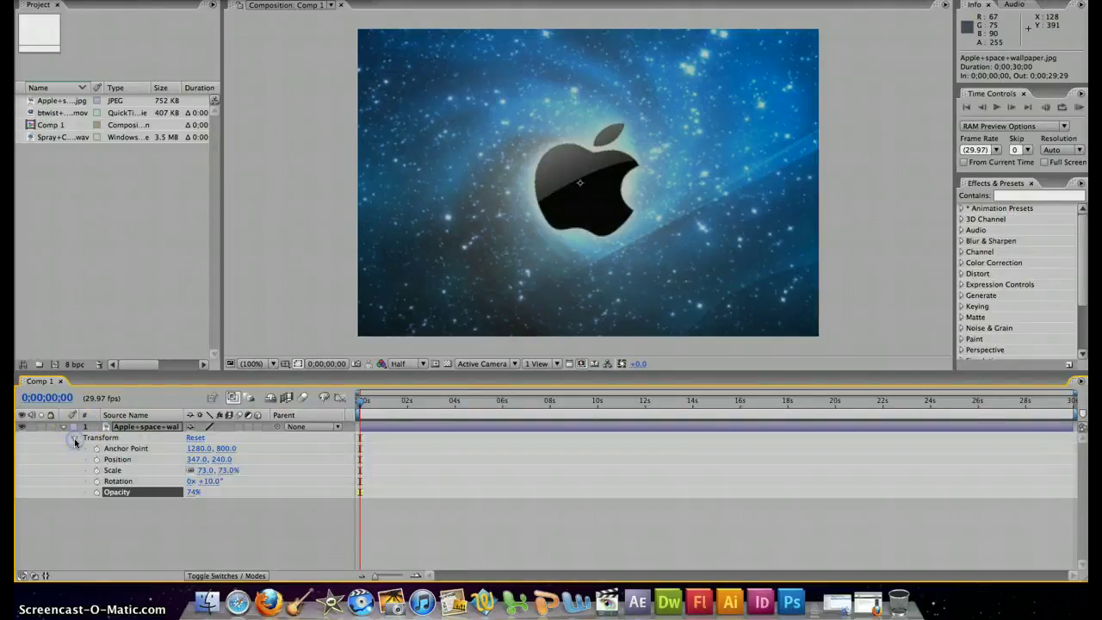
pyautogui.click(196, 437)
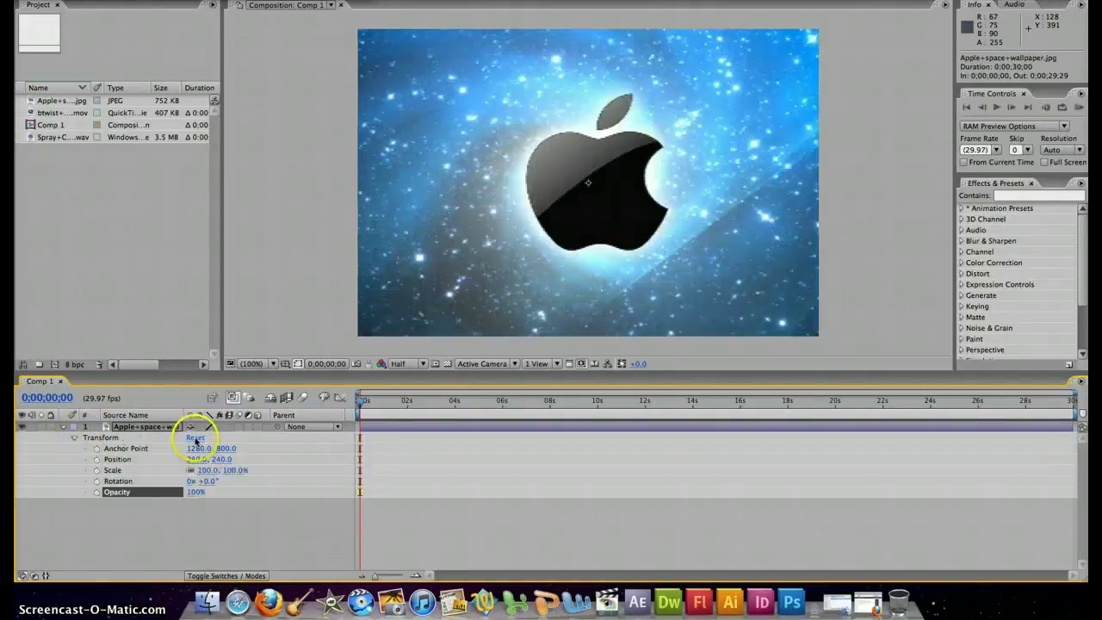
pyautogui.click(73, 439)
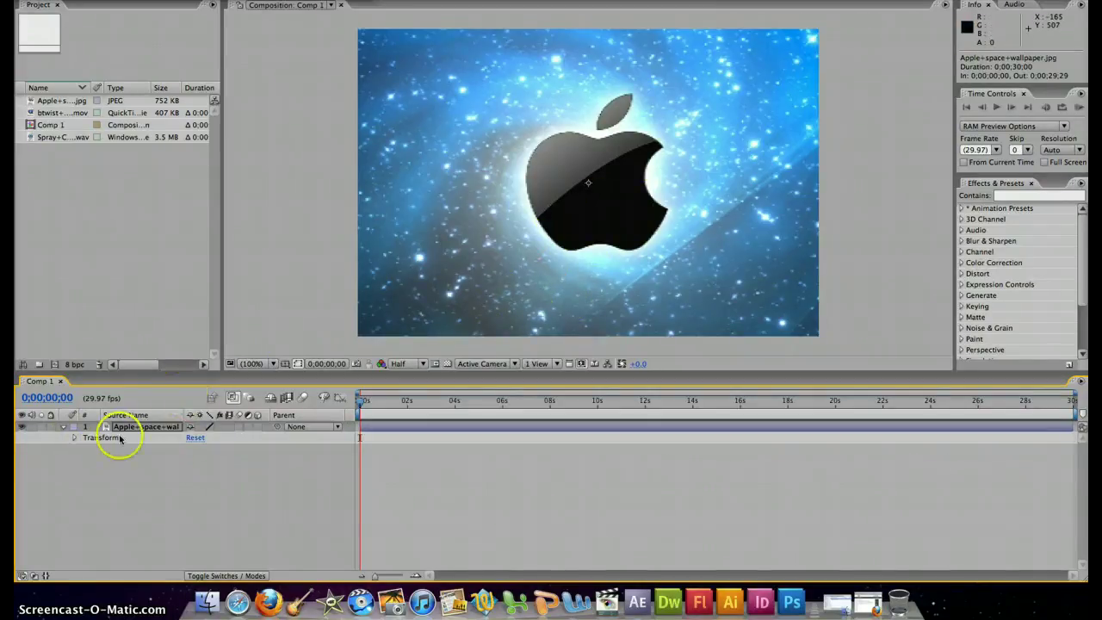
pyautogui.click(75, 438)
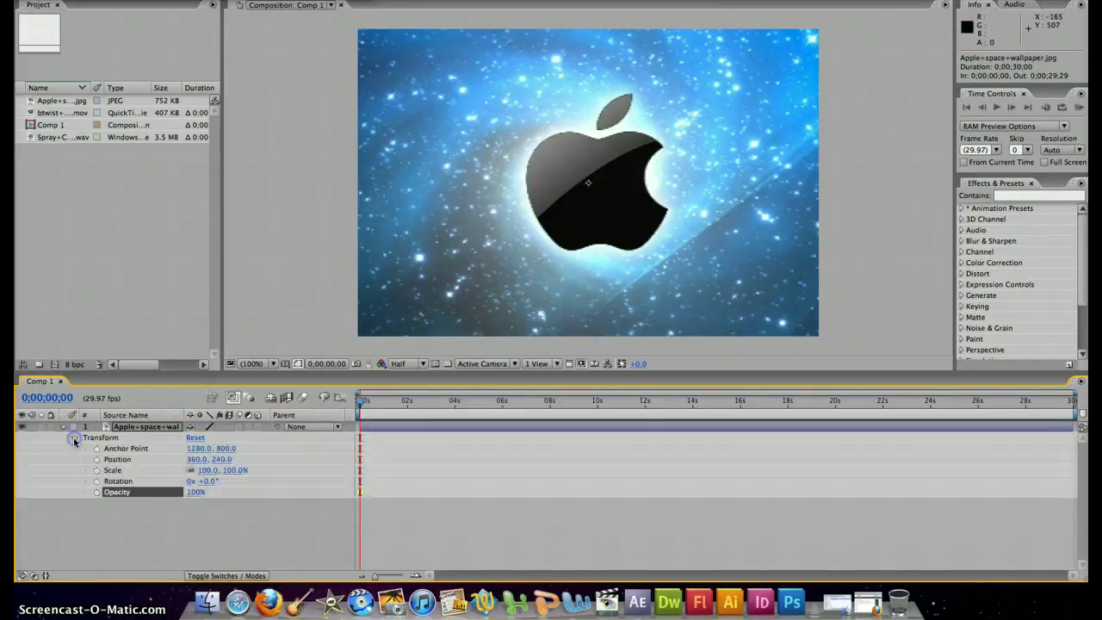
# - Animate the wallpaper layer's scale with keyframes from 5% at 0;00;00;00 to 74% at 0;00;05;05
pyautogui.click(250, 461)
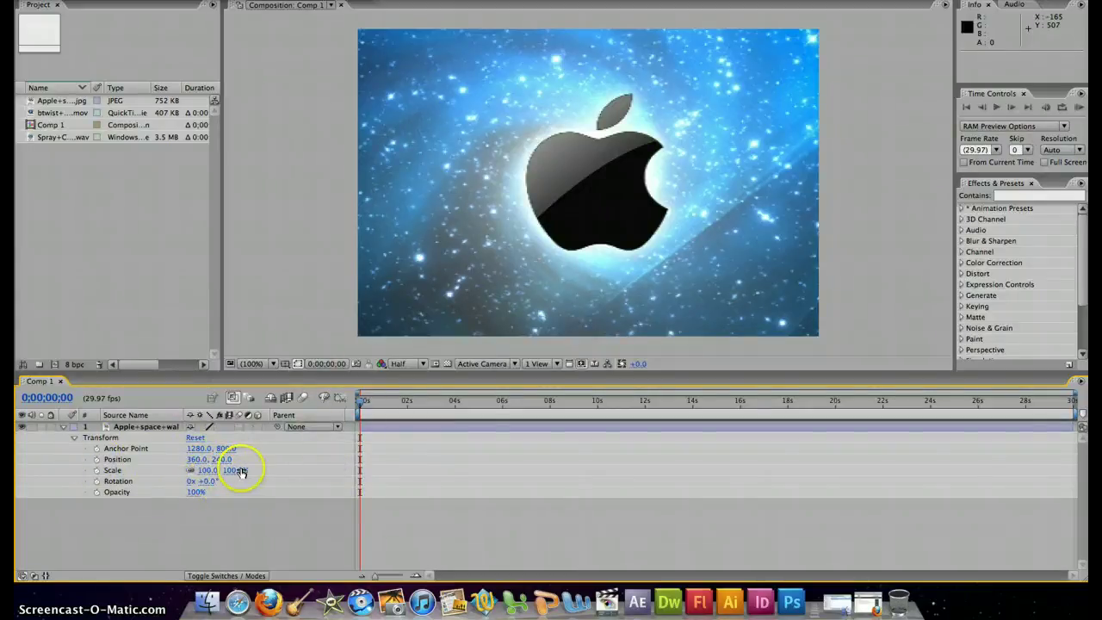
pyautogui.moveTo(241, 471)
pyautogui.mouseDown()
pyautogui.moveTo(198, 470)
pyautogui.moveTo(221, 470)
pyautogui.mouseUp()
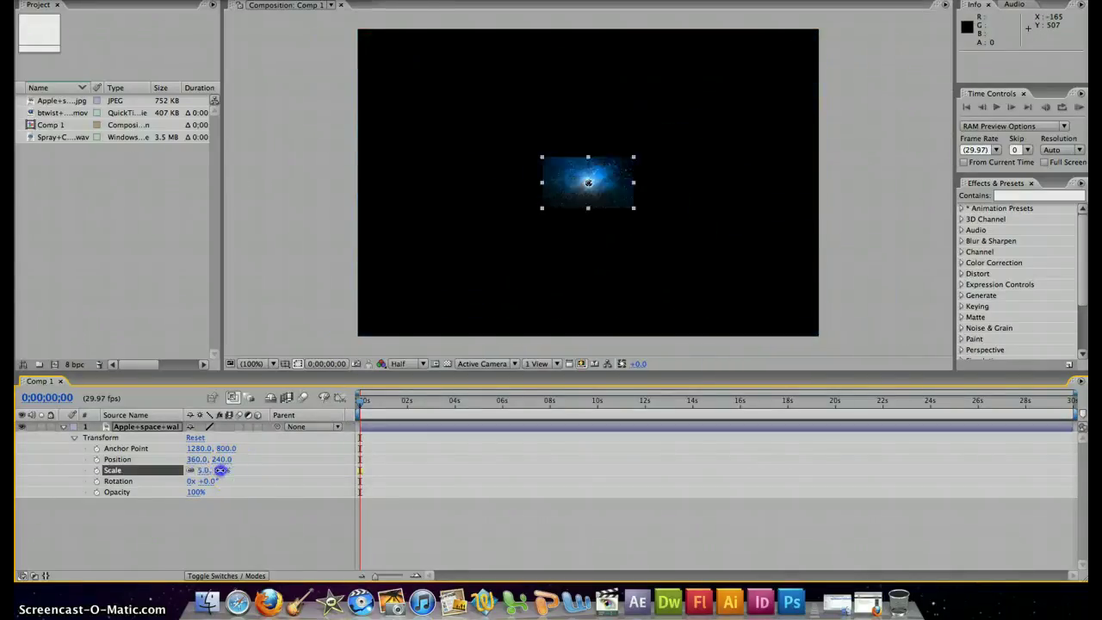
pyautogui.click(96, 471)
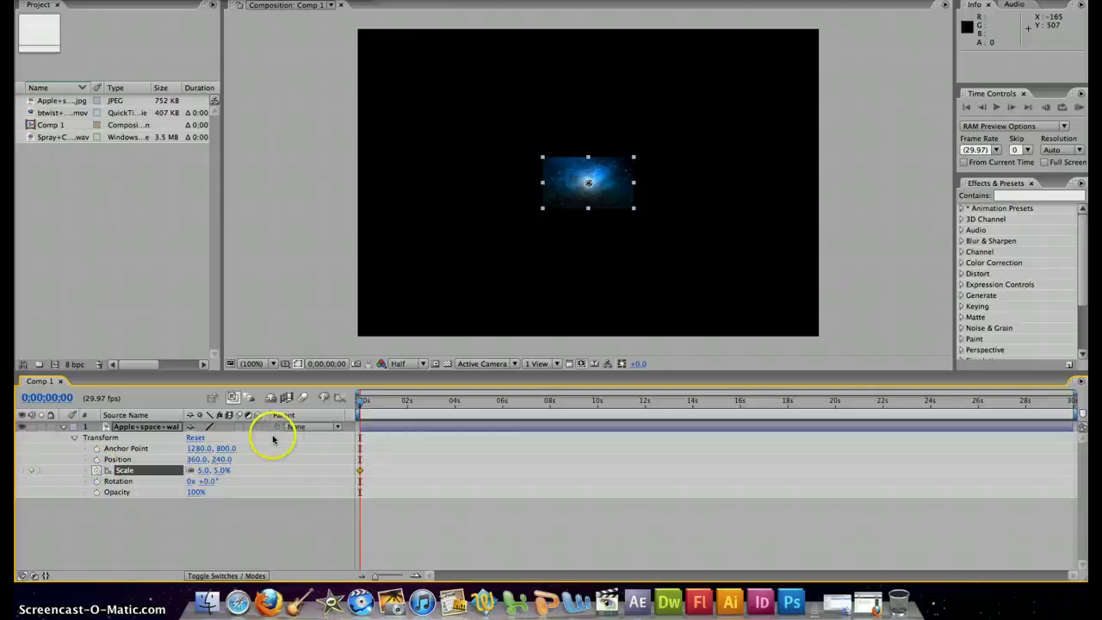
pyautogui.moveTo(362, 405); pyautogui.dragTo(486, 412)
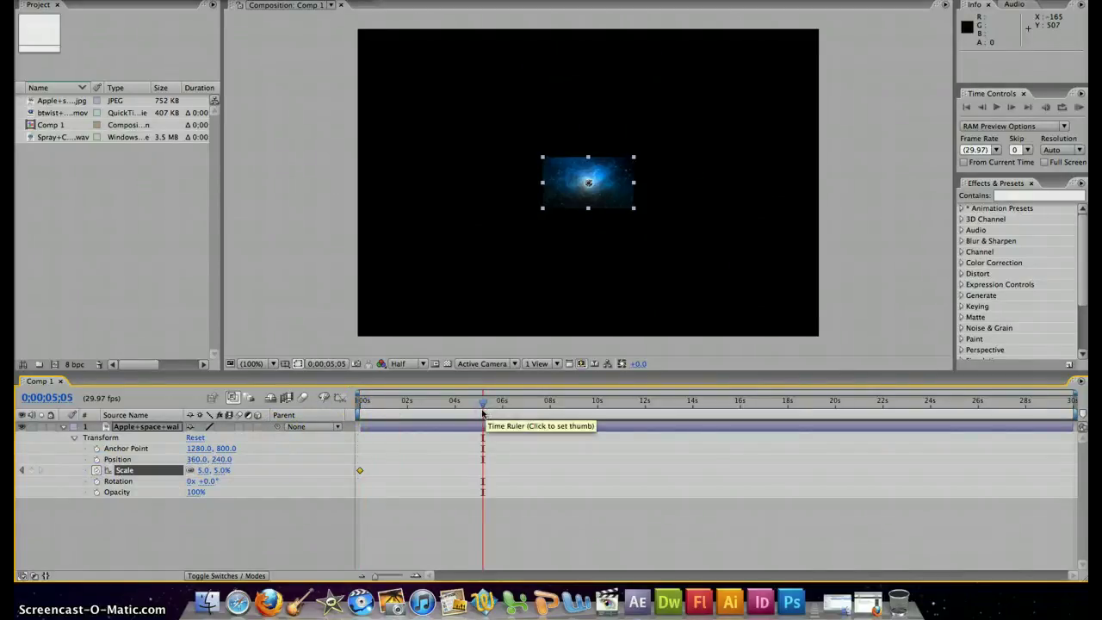
pyautogui.click(361, 475)
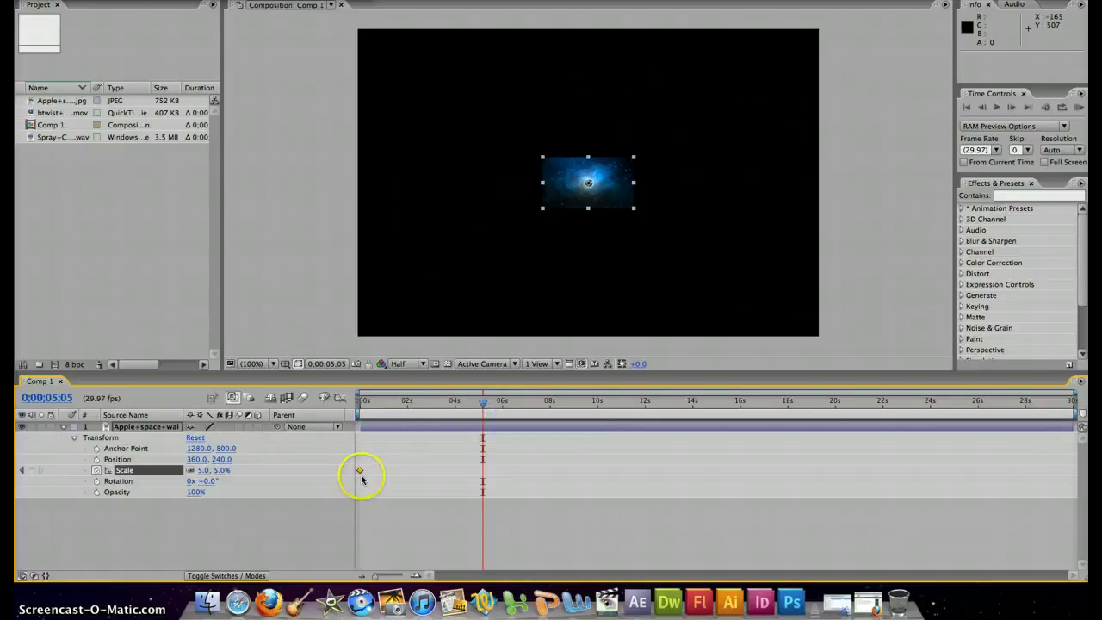
pyautogui.moveTo(215, 471); pyautogui.dragTo(259, 470)
pyautogui.click(115, 470)
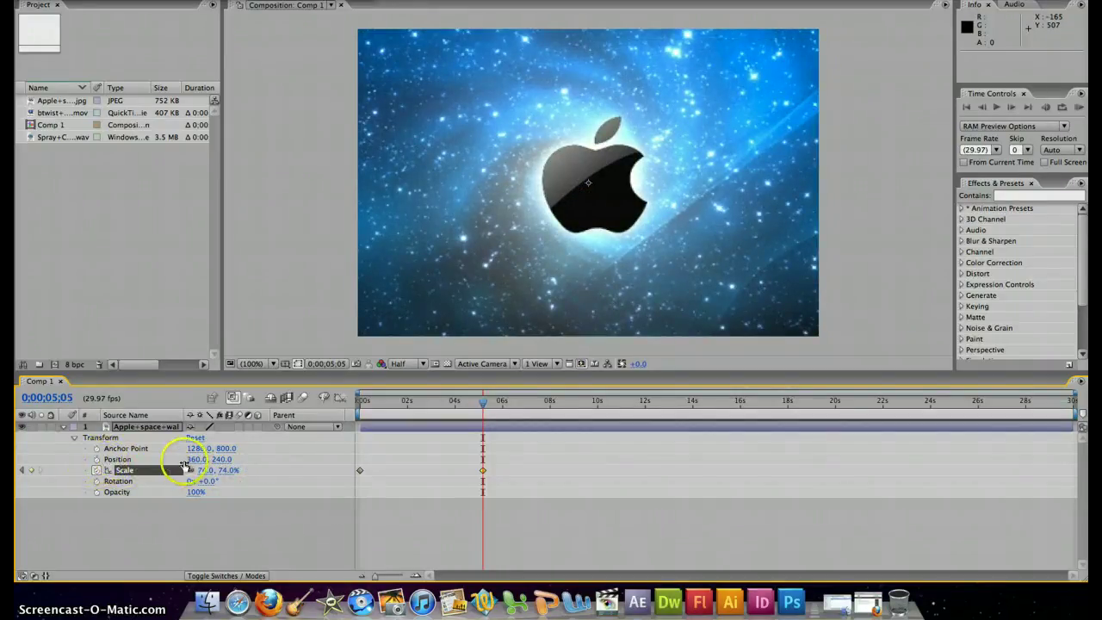
# - Enable position keyframing at 0;00;00;00 and move the wallpaper to about 151, 239 at 0;00;00;17
pyautogui.click(158, 461)
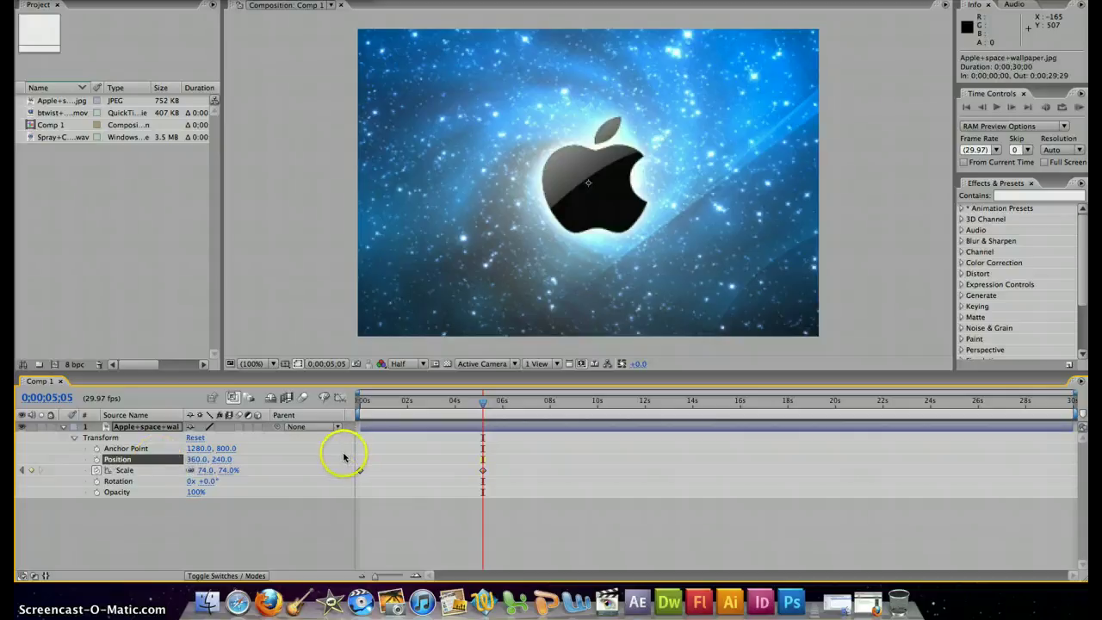
pyautogui.moveTo(483, 403); pyautogui.dragTo(360, 411)
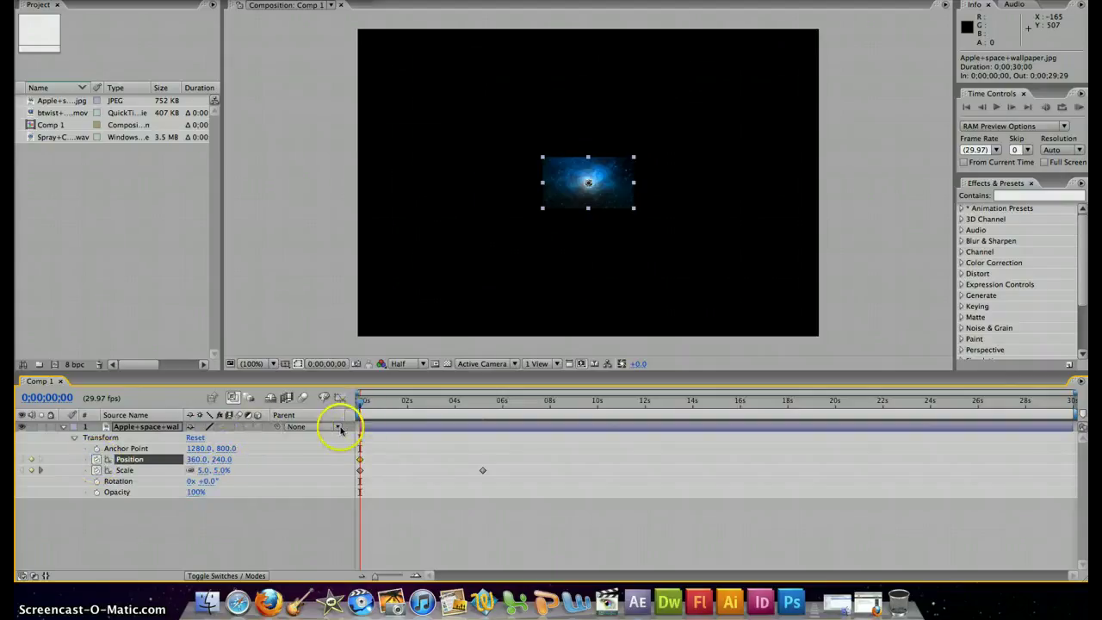
pyautogui.moveTo(363, 406); pyautogui.dragTo(378, 407)
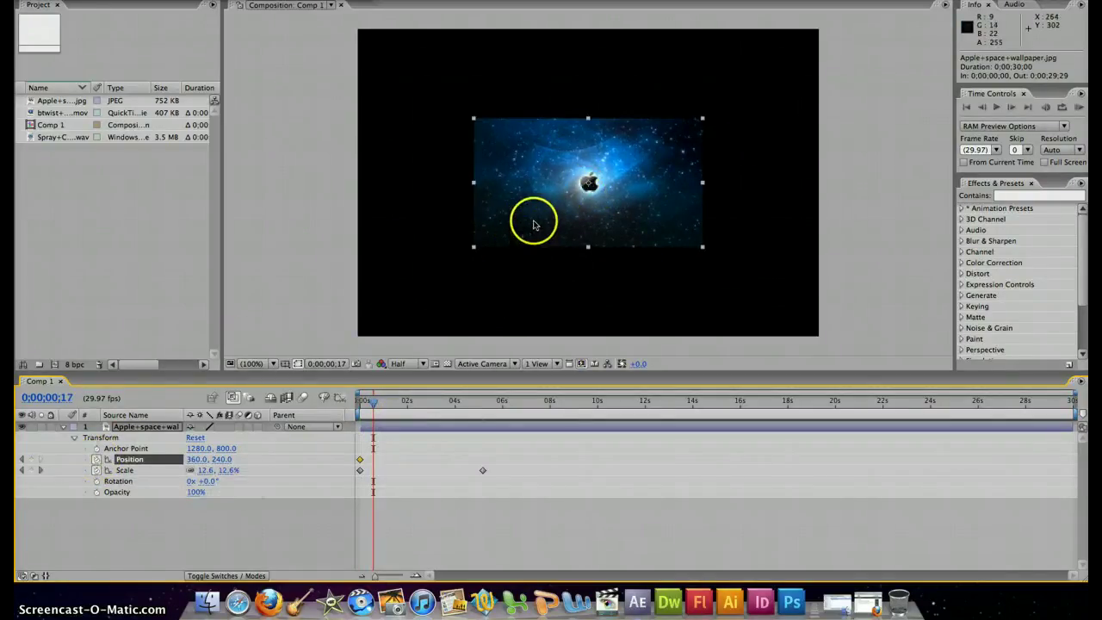
pyautogui.moveTo(589, 183); pyautogui.dragTo(454, 183)
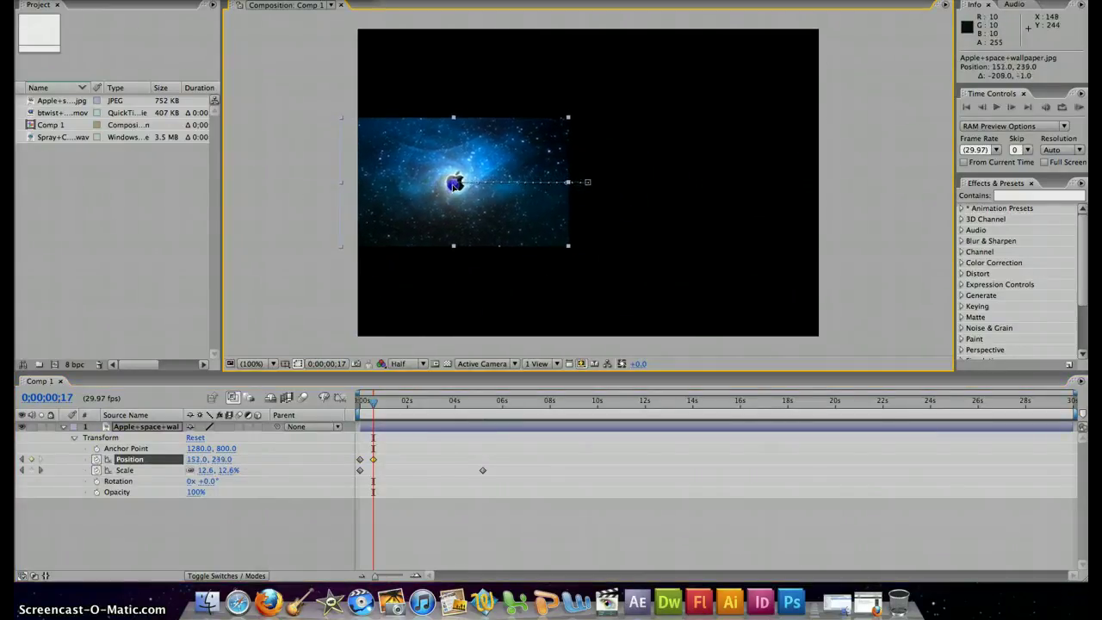
# - Clear the position keyframes and record the layer's shifted position as a new starting keyframe at 0;00;00;00
pyautogui.click(96, 461)
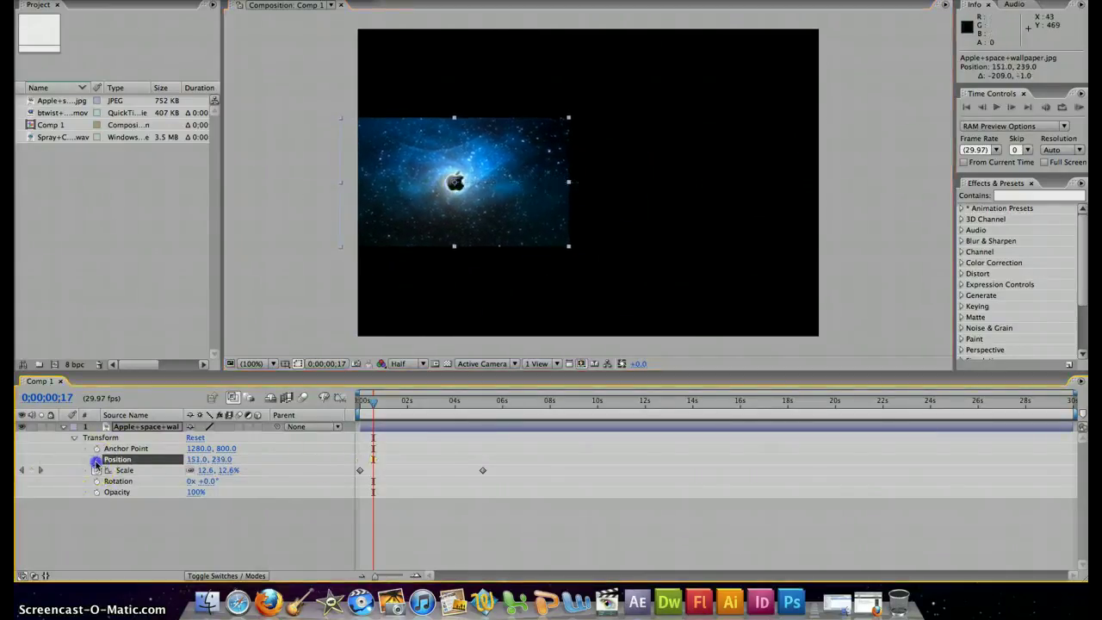
pyautogui.click(97, 459)
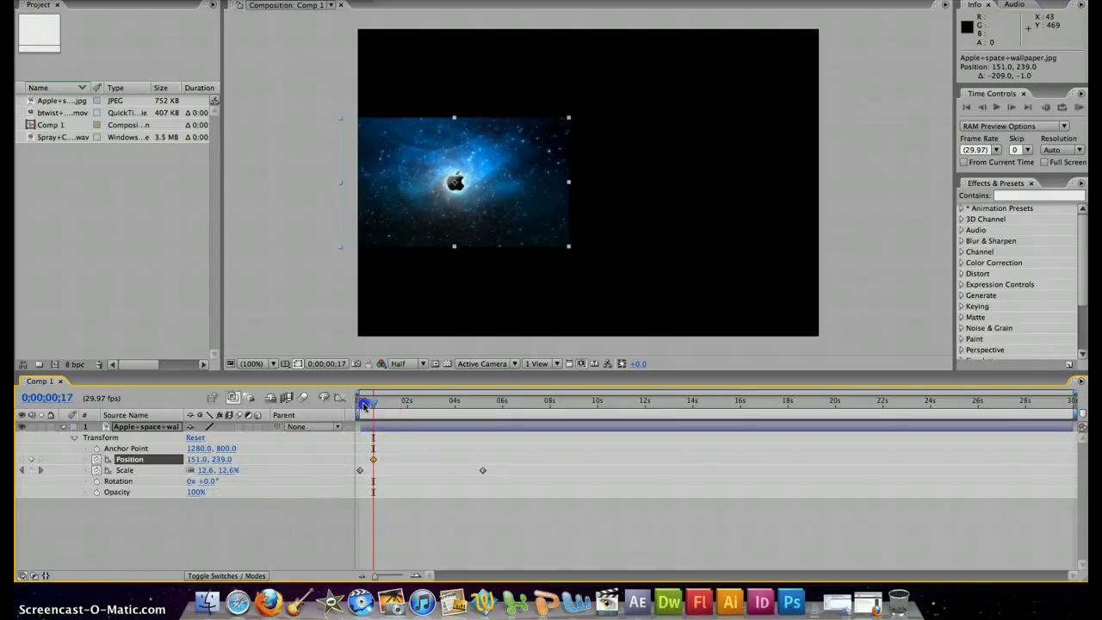
pyautogui.moveTo(365, 405); pyautogui.dragTo(352, 407)
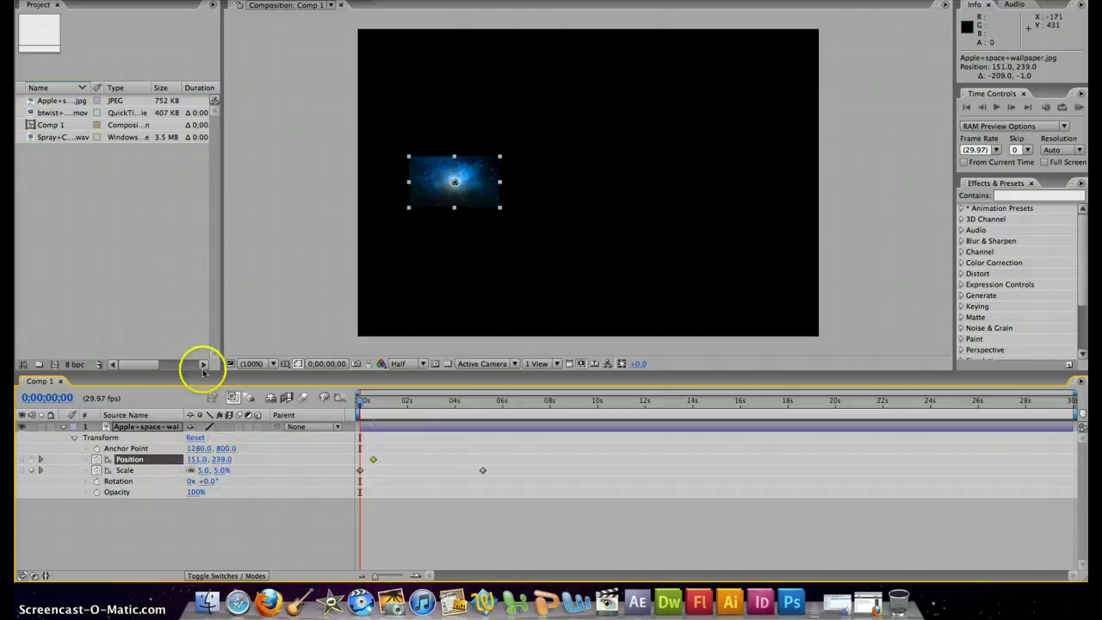
pyautogui.click(98, 459)
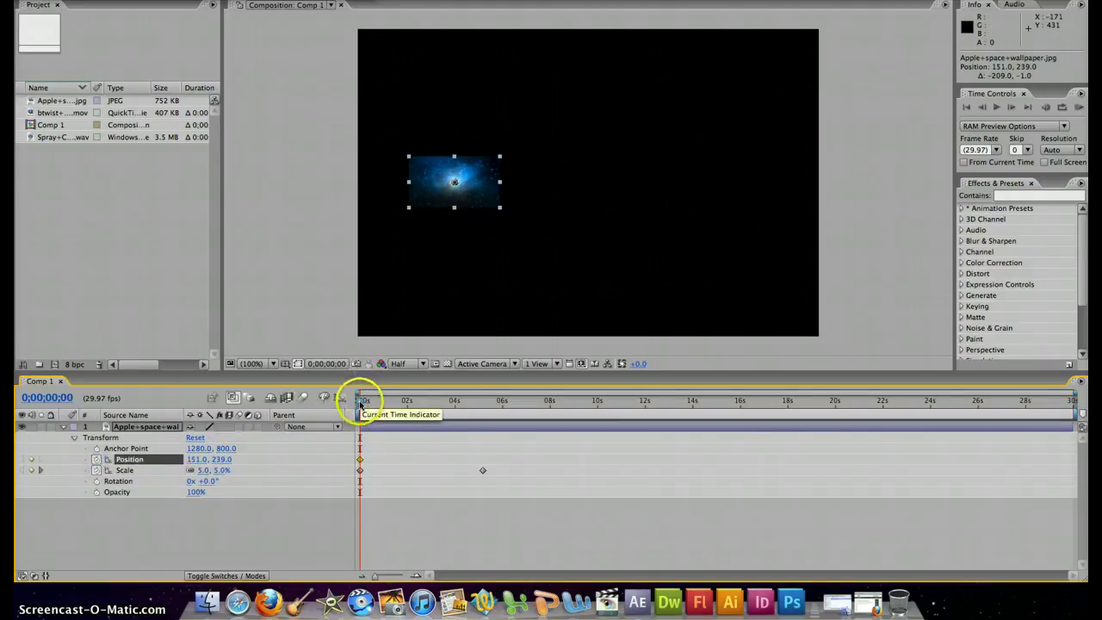
# - Add position keyframes moving the wallpaper to about 374, 244 at 0;00;01;06 and about 552, 245 at 0;00;03;11
pyautogui.moveTo(360, 403); pyautogui.dragTo(388, 404)
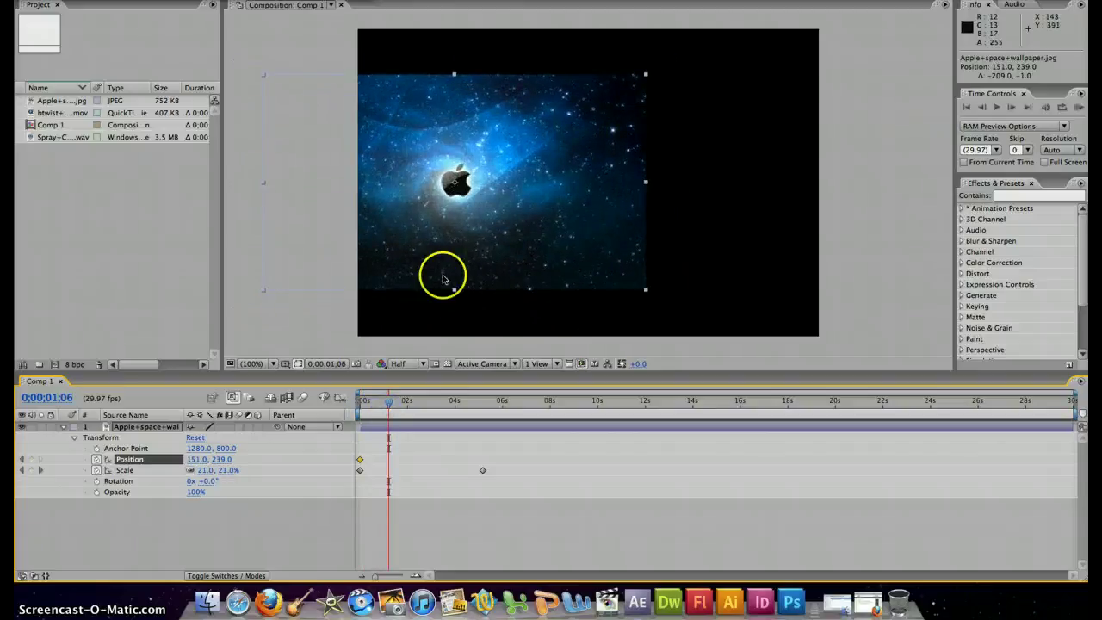
pyautogui.moveTo(442, 278); pyautogui.dragTo(546, 273)
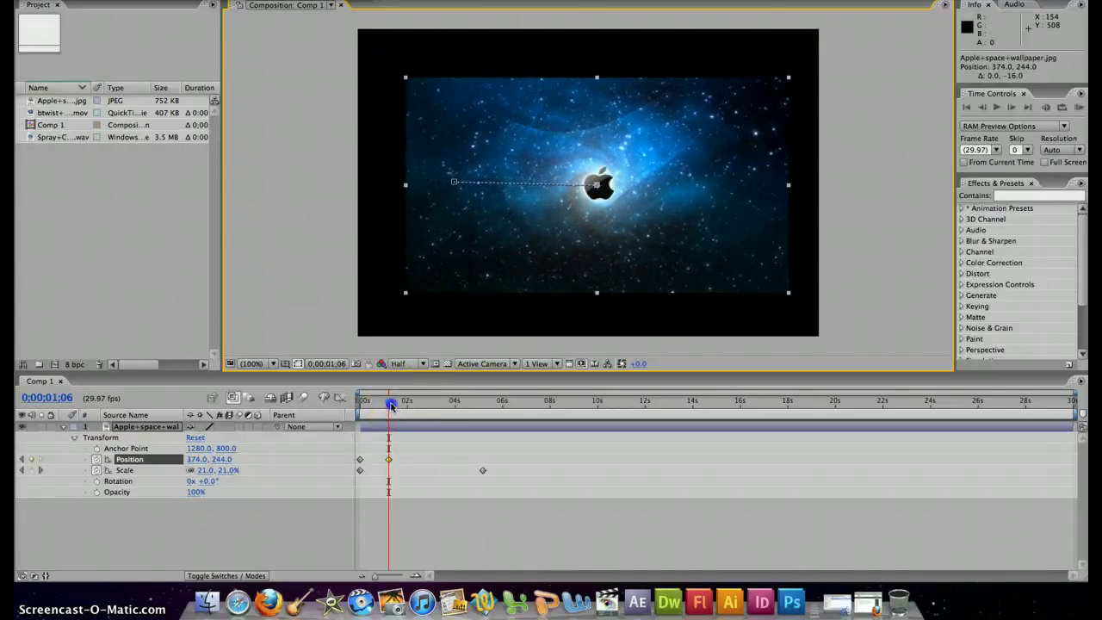
pyautogui.moveTo(390, 406); pyautogui.dragTo(438, 405)
pyautogui.moveTo(479, 290); pyautogui.dragTo(594, 291)
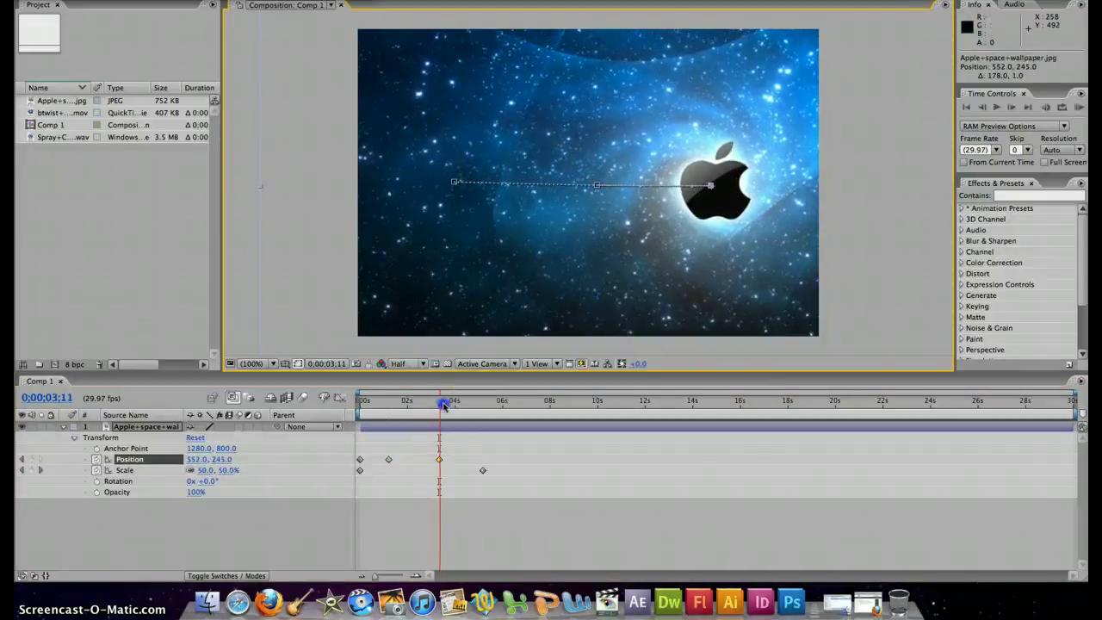
# - Add a position keyframe at 0;00;05;06 with the wallpaper moved to about 145, 310
pyautogui.moveTo(439, 415); pyautogui.dragTo(487, 404)
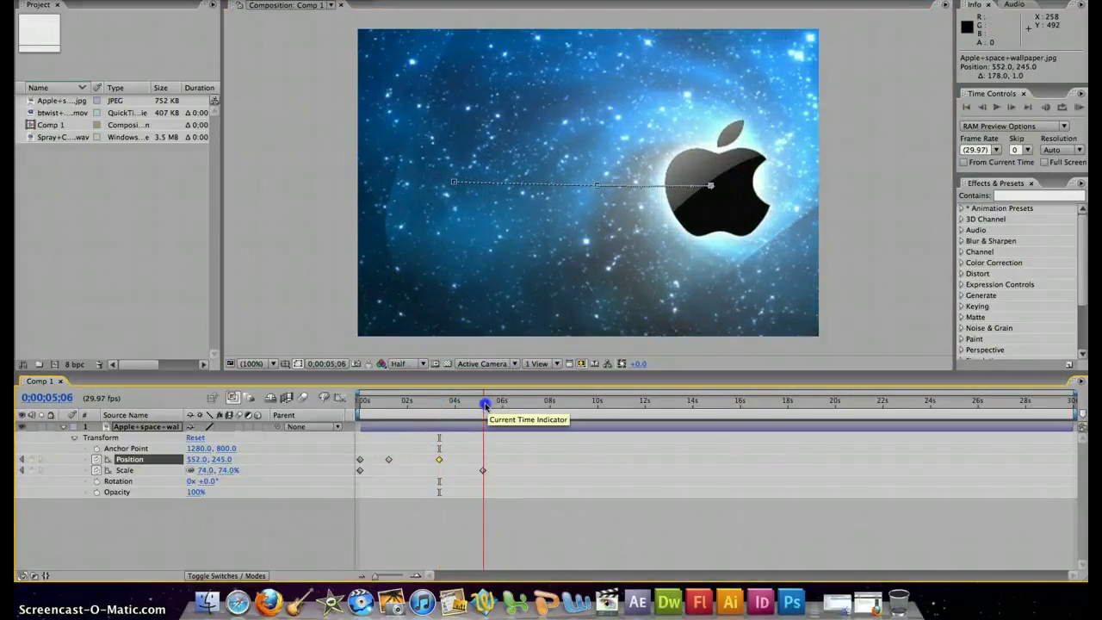
pyautogui.moveTo(555, 327); pyautogui.dragTo(295, 366)
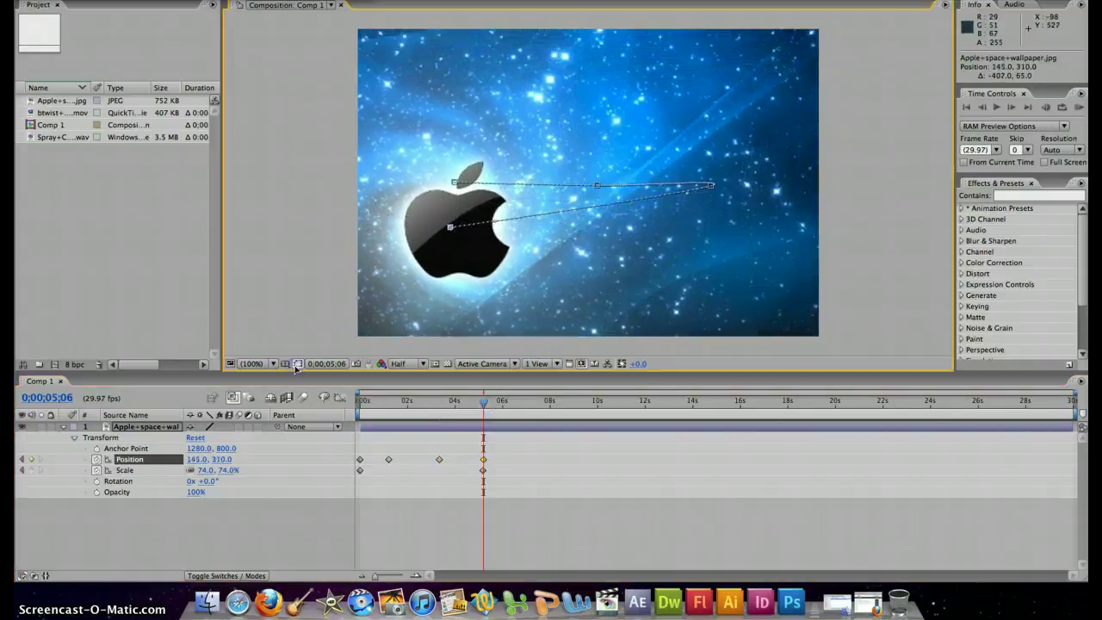
pyautogui.click(216, 463)
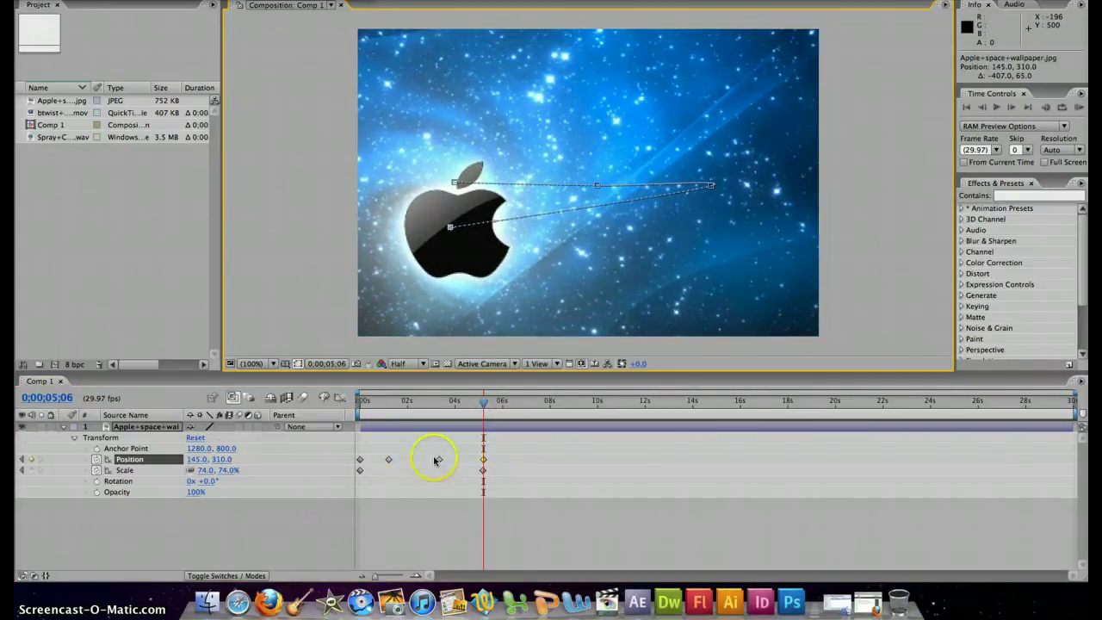
# - Animate the wallpaper layer's rotation with keyframes from 0° at 0;00;00;00 to 277° at 0;00;05;07
pyautogui.click(114, 482)
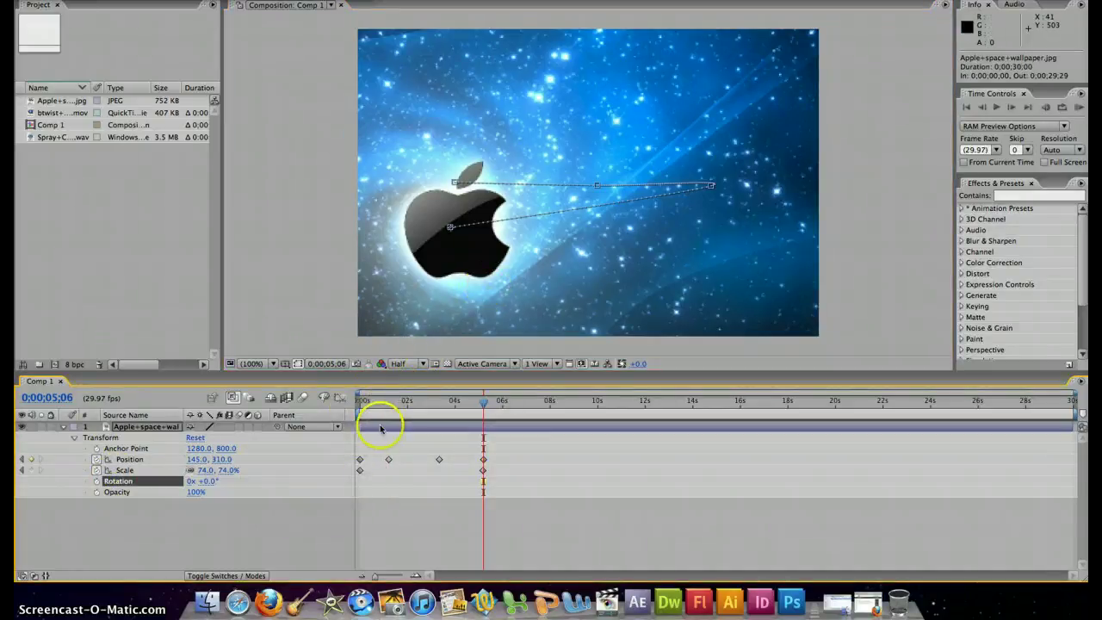
pyautogui.moveTo(460, 406); pyautogui.dragTo(356, 405)
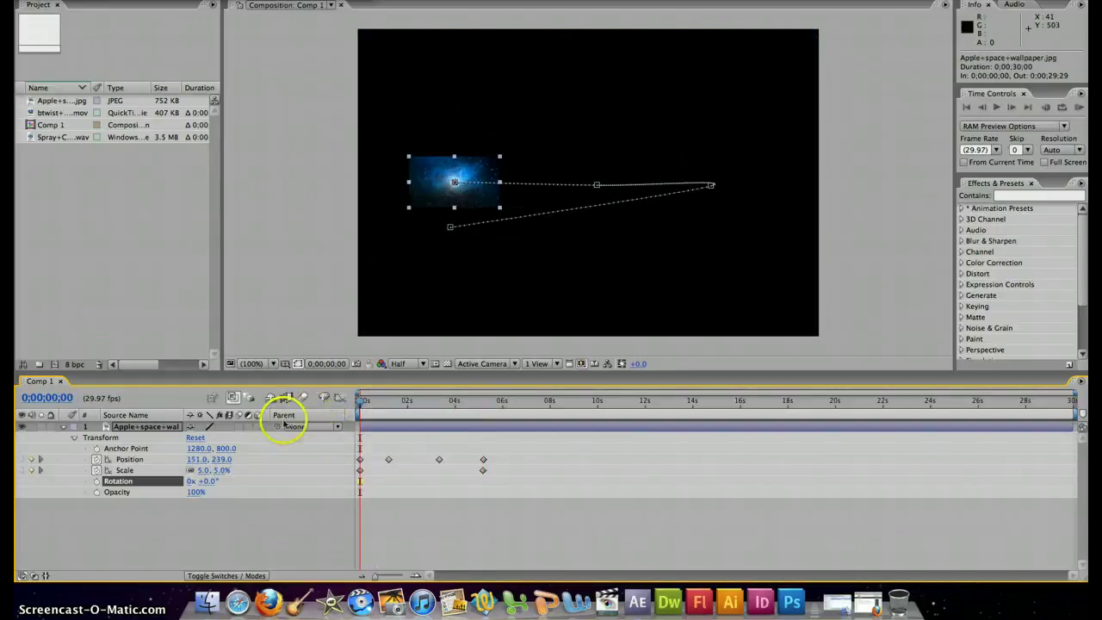
pyautogui.click(99, 481)
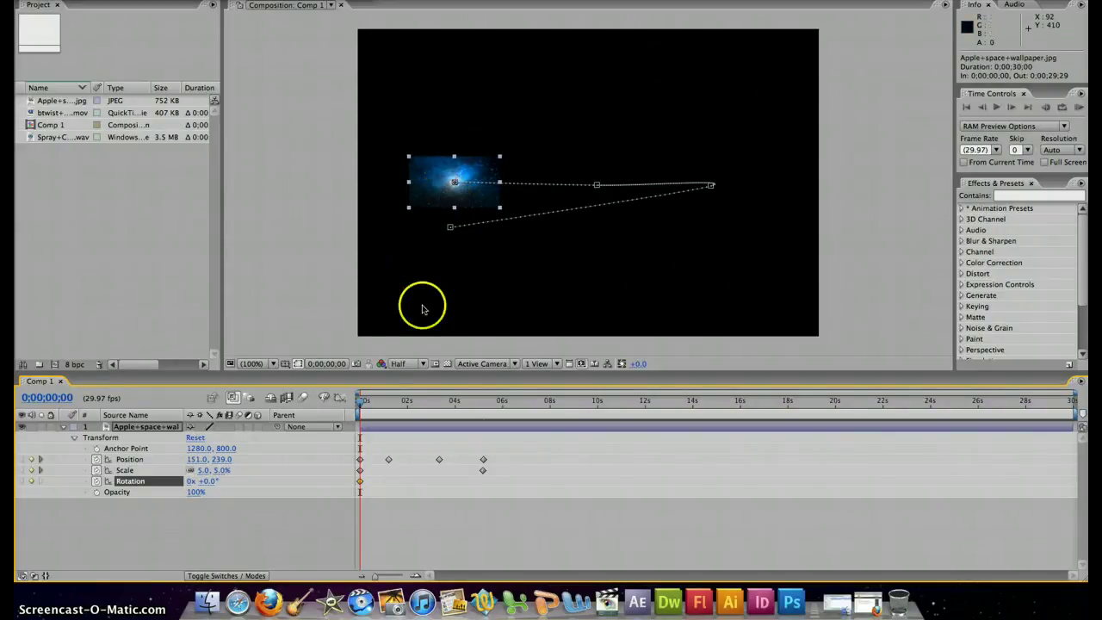
pyautogui.moveTo(360, 402); pyautogui.dragTo(483, 408)
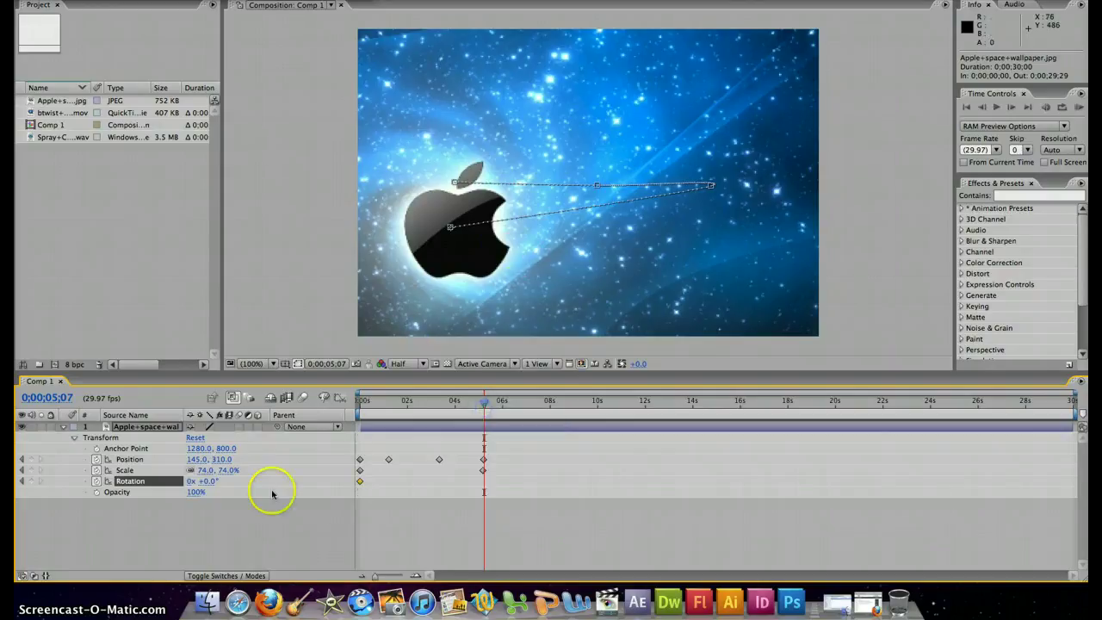
pyautogui.moveTo(209, 485); pyautogui.dragTo(321, 490)
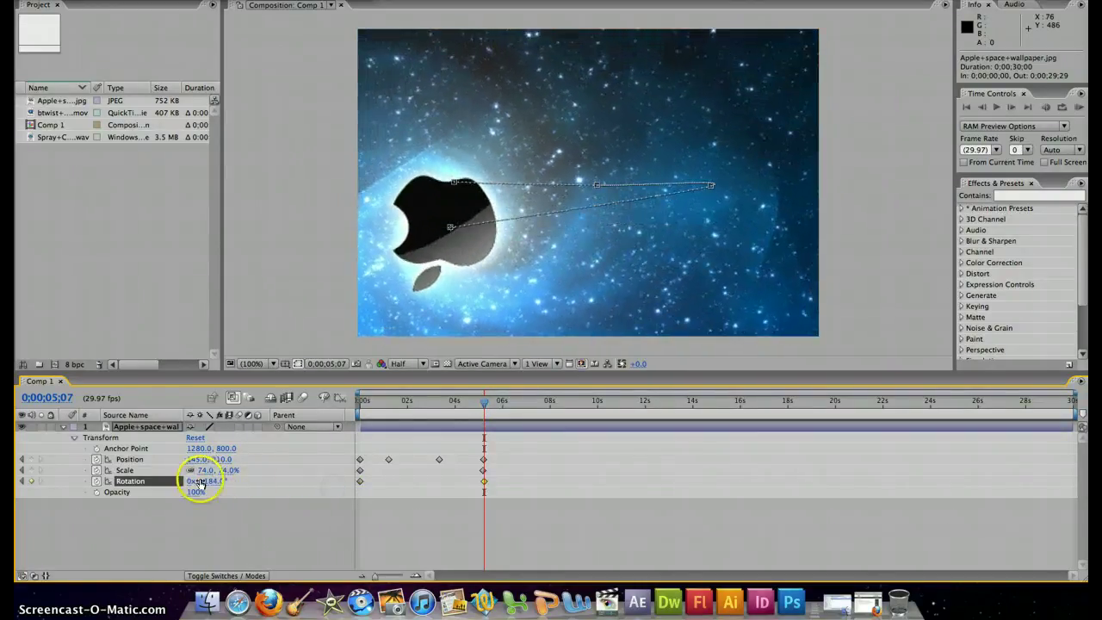
pyautogui.moveTo(206, 480); pyautogui.dragTo(266, 482)
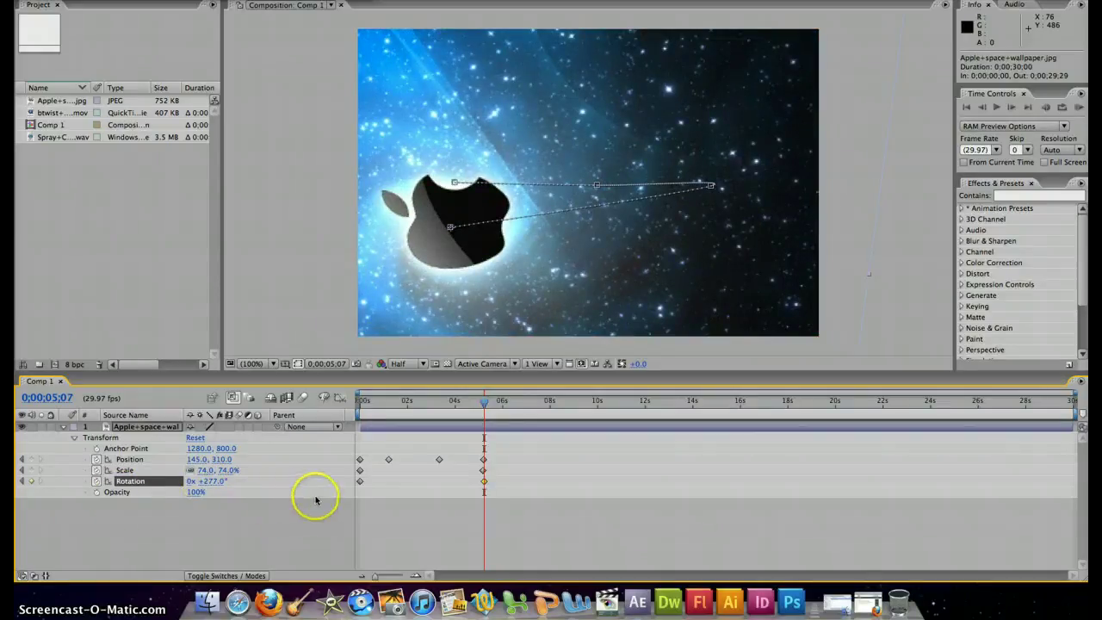
# - Animate the wallpaper layer's opacity with keyframes from 0% at 0;00;00;00 to 100% at 0;00;05;05
pyautogui.click(121, 492)
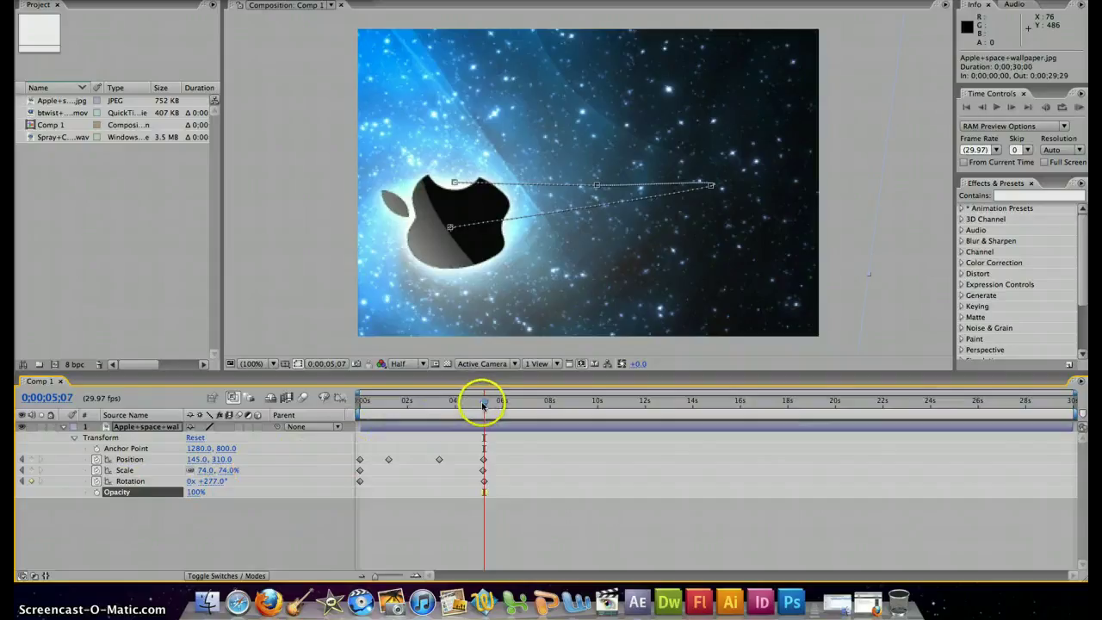
pyautogui.moveTo(483, 401); pyautogui.dragTo(338, 405)
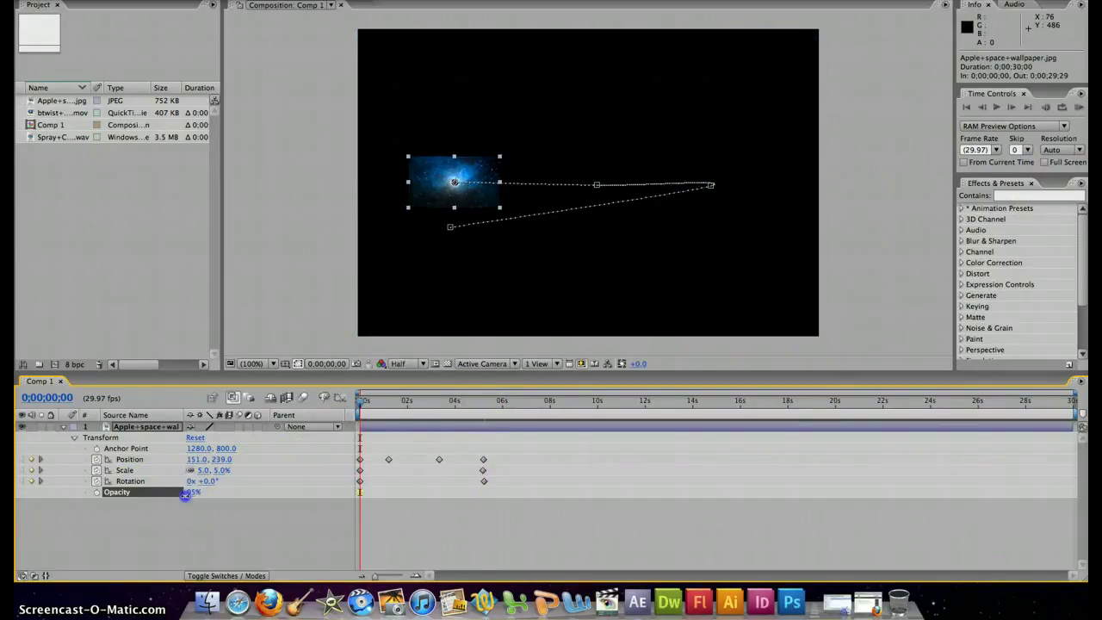
pyautogui.moveTo(185, 494); pyautogui.dragTo(117, 495)
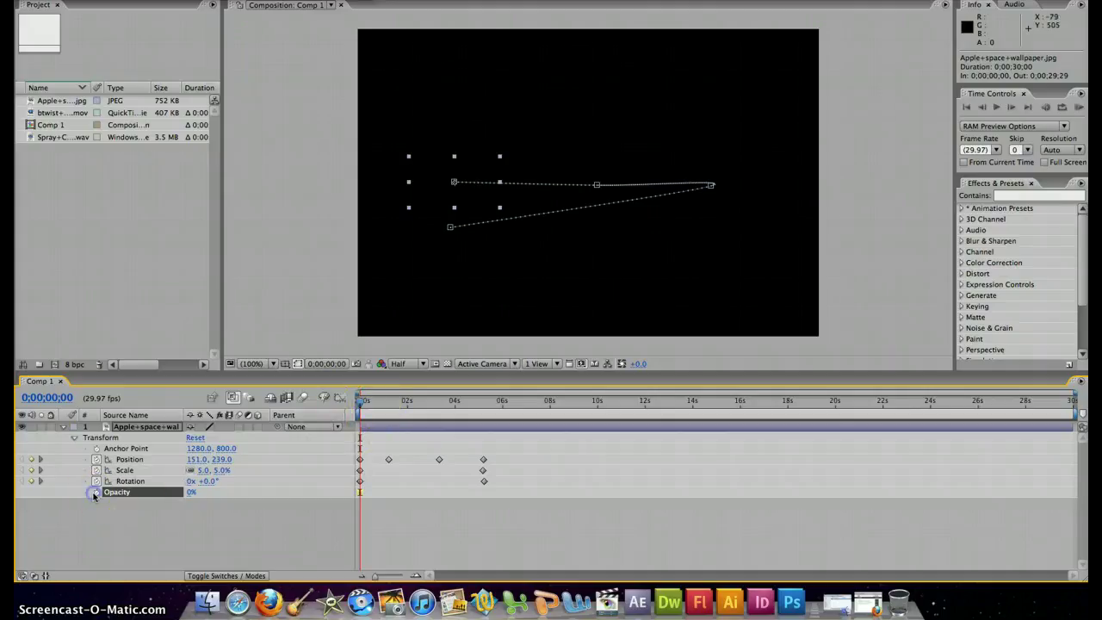
pyautogui.moveTo(358, 405); pyautogui.dragTo(480, 417)
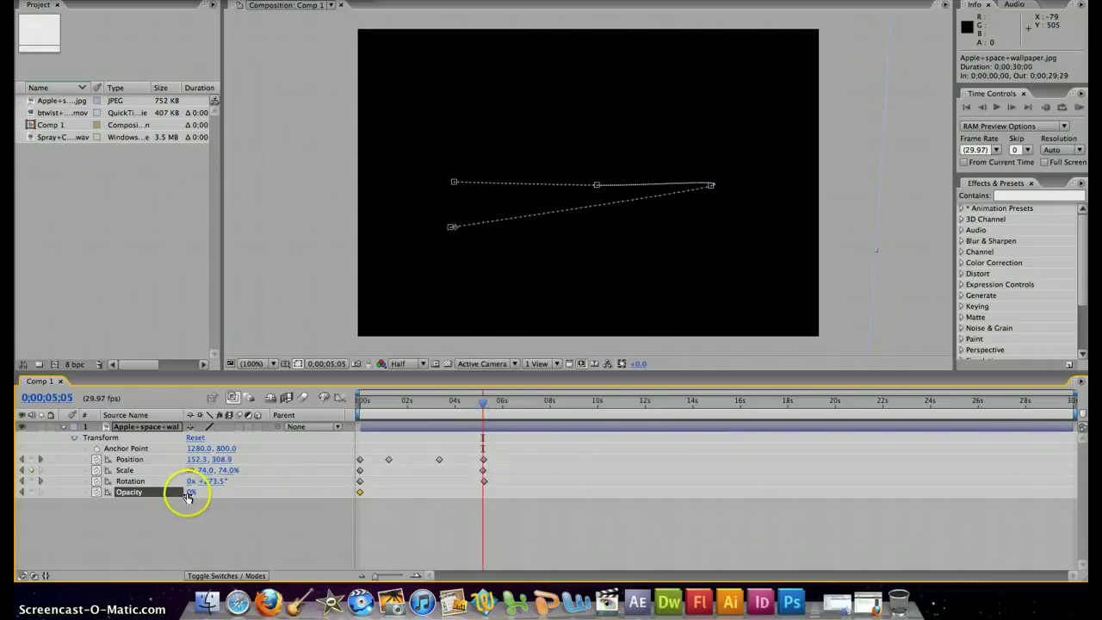
pyautogui.moveTo(218, 491); pyautogui.dragTo(308, 491)
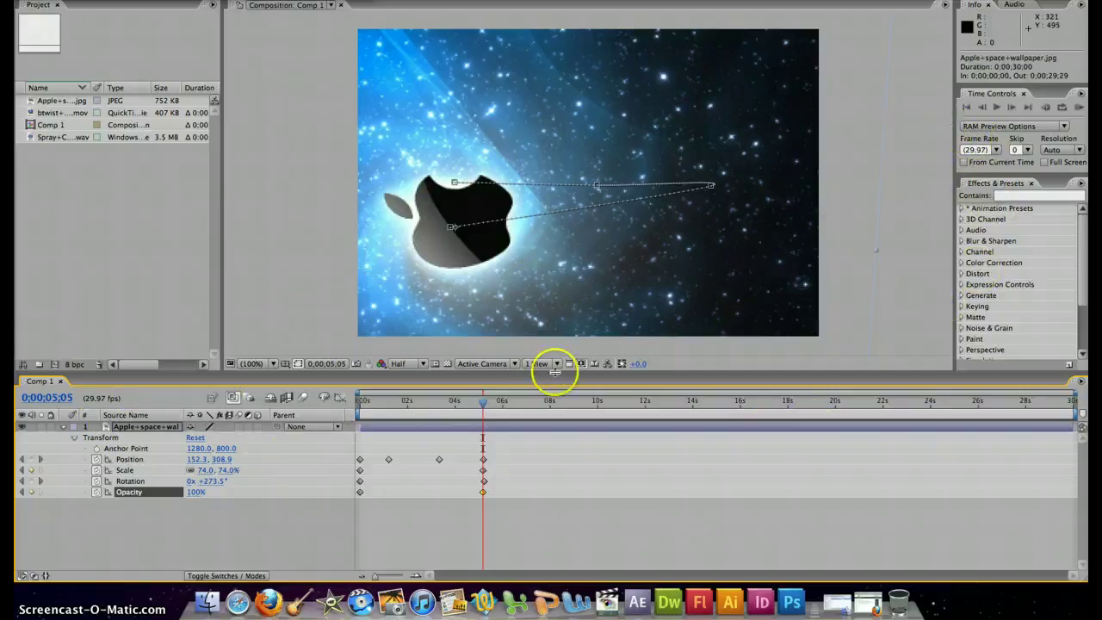
# - Play the composition from its beginning to preview the combined position, scale, rotation and opacity animation
pyautogui.moveTo(485, 415); pyautogui.dragTo(328, 415)
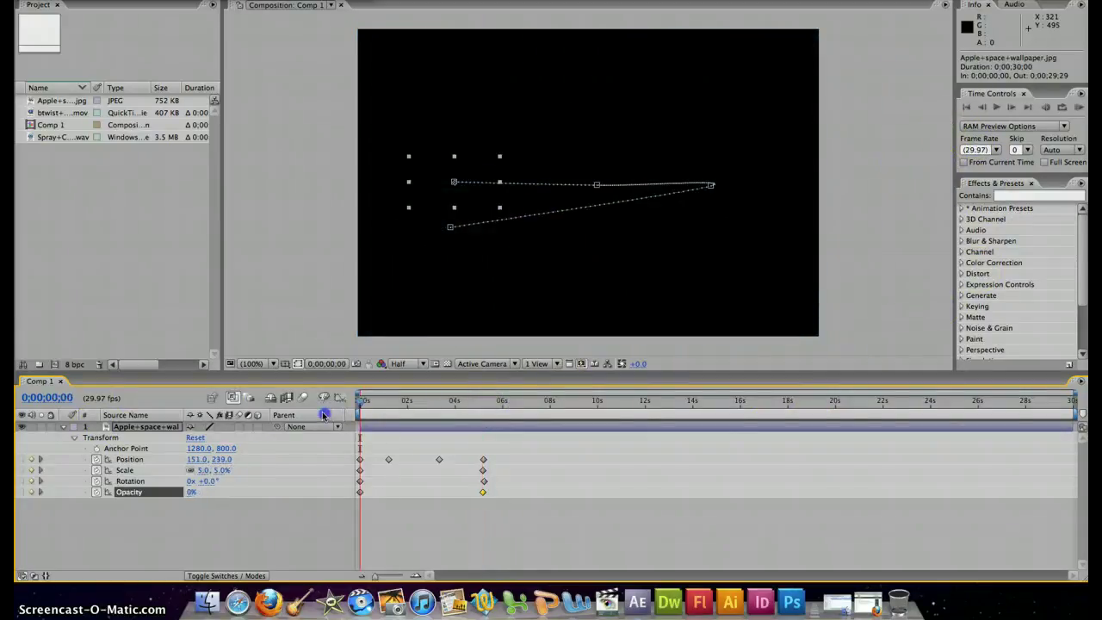
pyautogui.press('space')
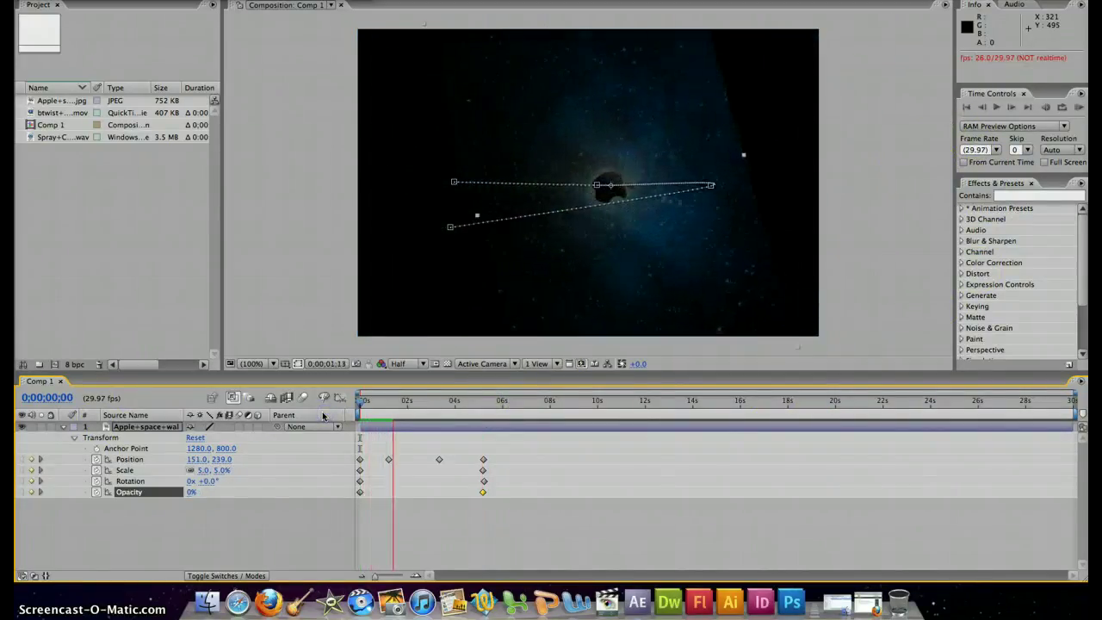